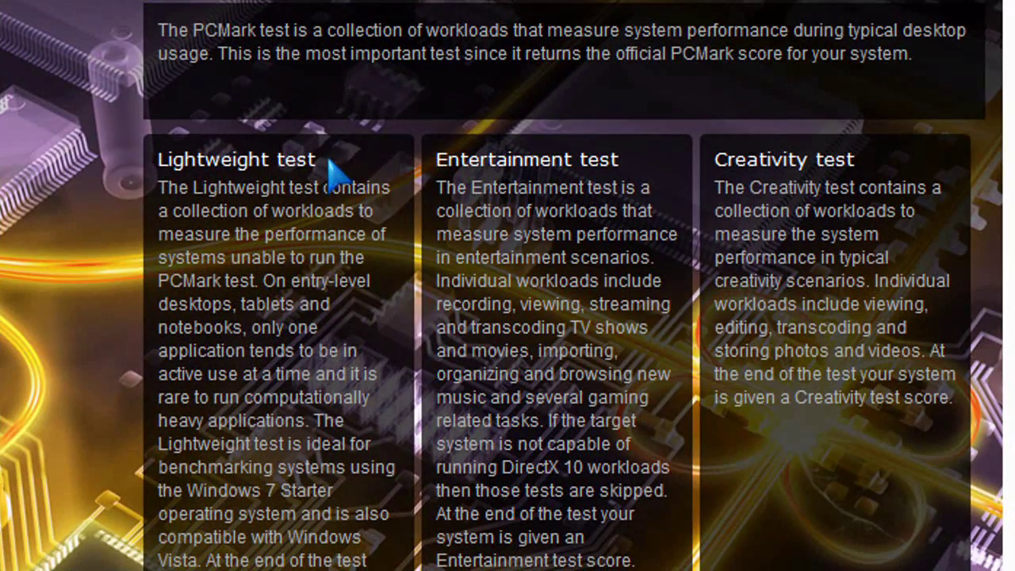
# Step: Highlight the Lightweight, Entertainment, Creativity, Productivity, Computation and Storage test headings while reading their descriptions
pyautogui.moveTo(332, 166); pyautogui.dragTo(156, 173)
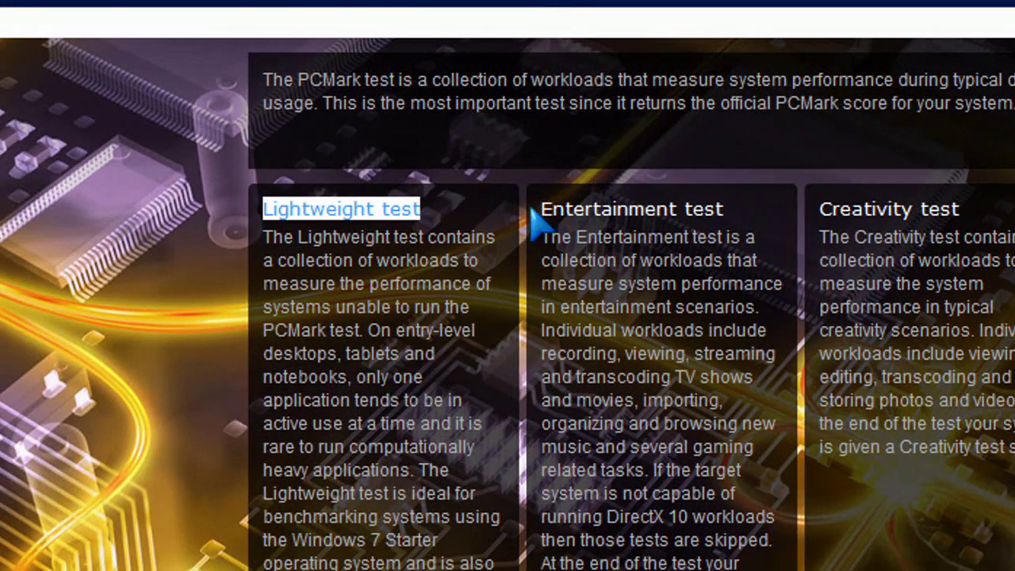
pyautogui.moveTo(531, 209); pyautogui.dragTo(733, 211)
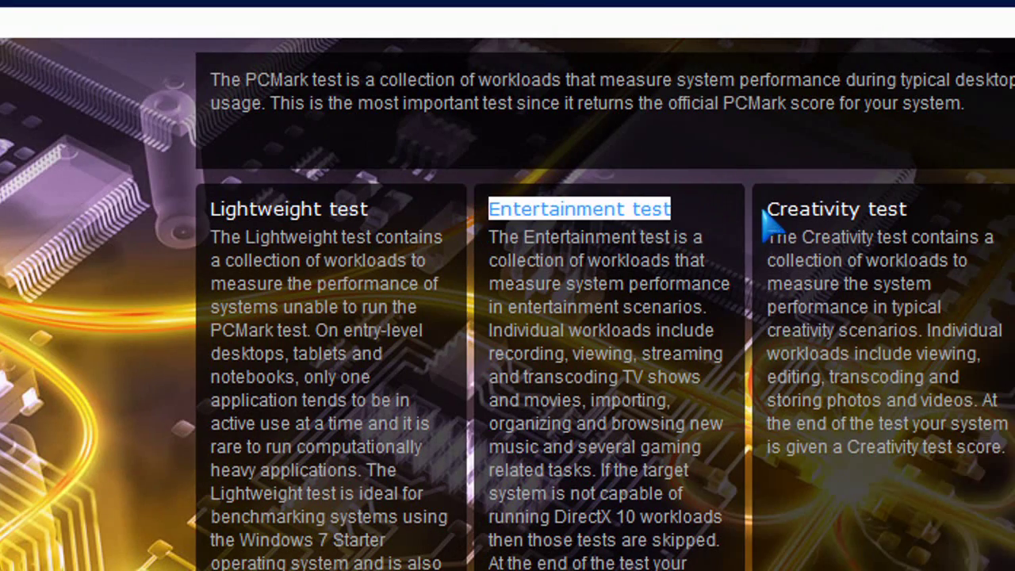
pyautogui.moveTo(817, 209); pyautogui.dragTo(984, 230)
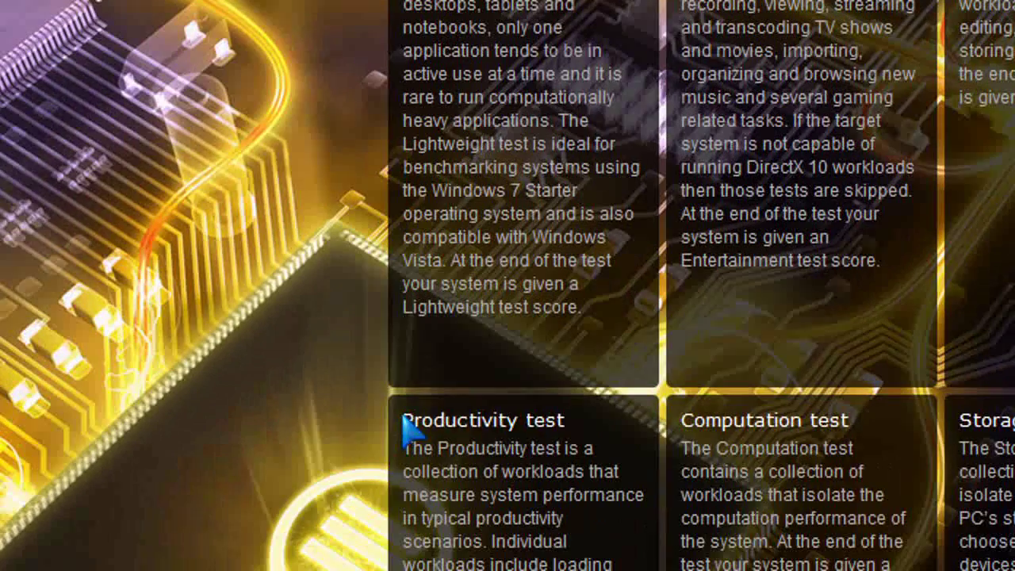
pyautogui.moveTo(404, 421); pyautogui.dragTo(589, 412)
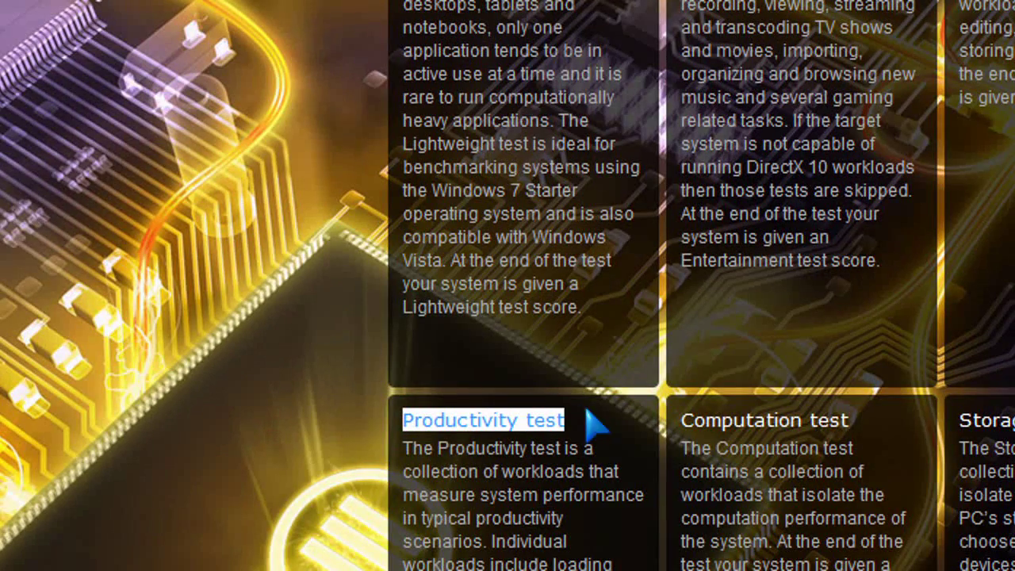
pyautogui.moveTo(684, 414); pyautogui.dragTo(873, 432)
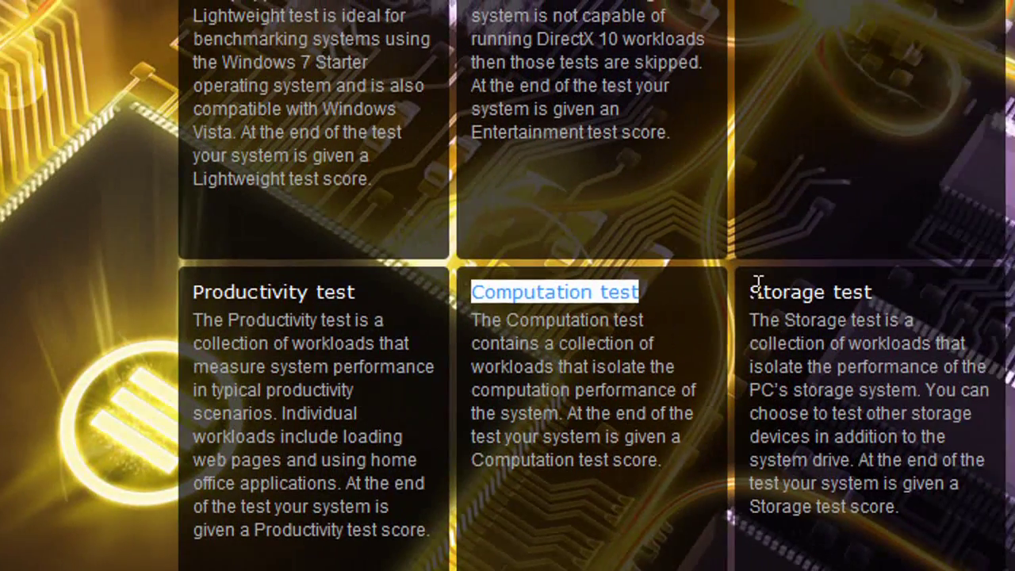
pyautogui.moveTo(758, 286); pyautogui.dragTo(880, 293)
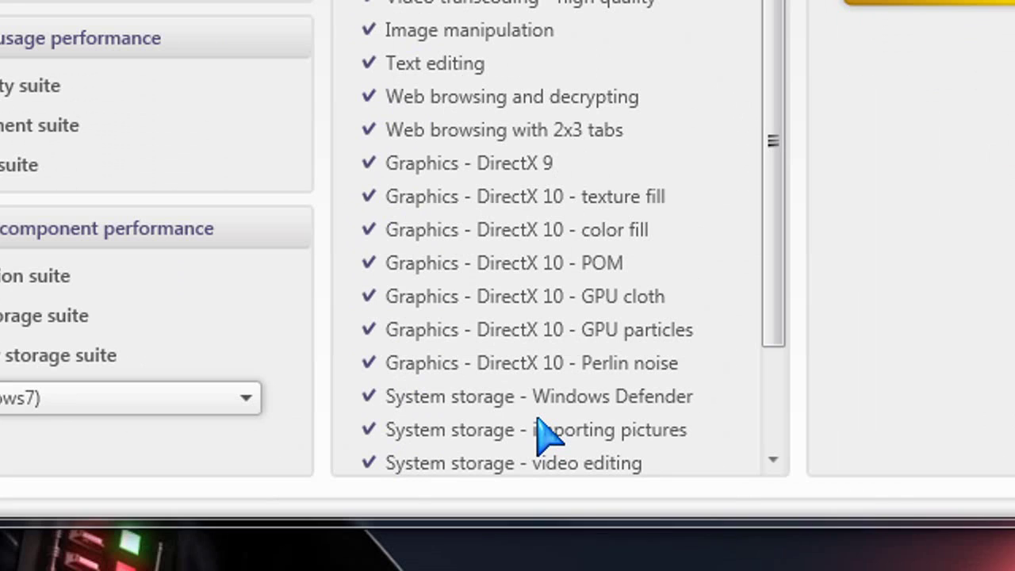
pyautogui.scroll(-2, 607, 484)
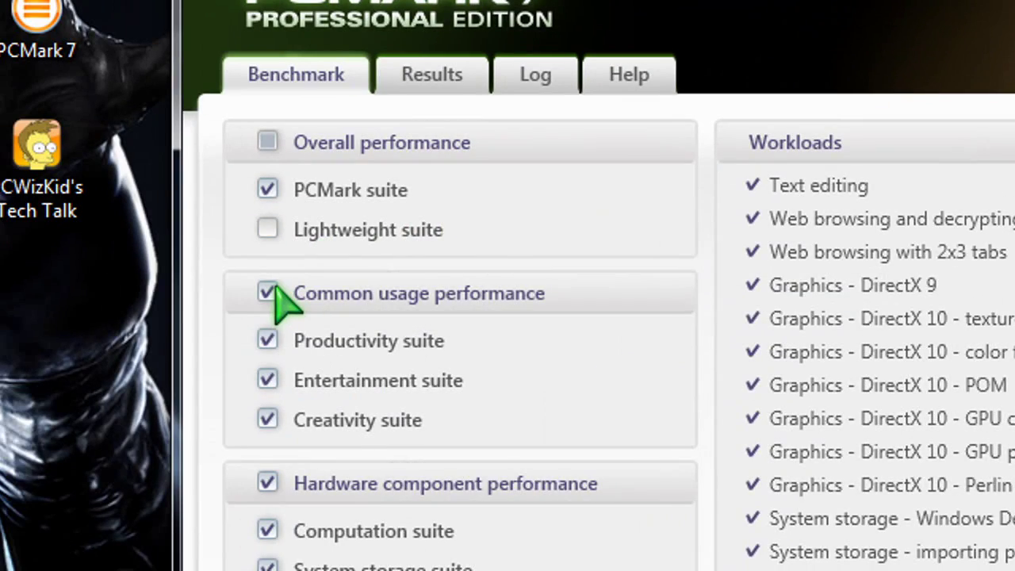
# Step: Uncheck Common usage and Hardware component performance, leaving only PCMark, after glancing at Results and Log
pyautogui.click(268, 293)
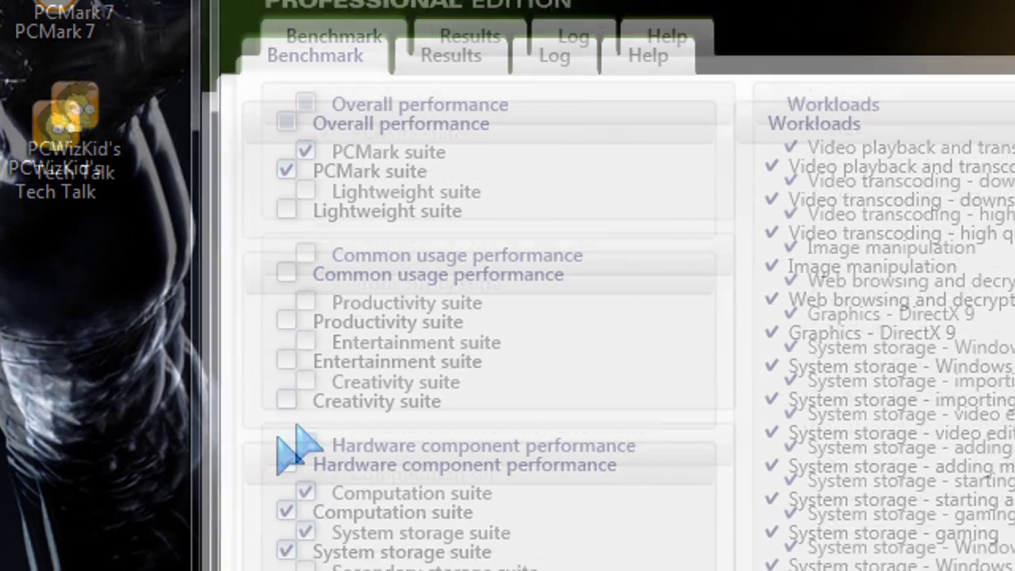
pyautogui.click(268, 485)
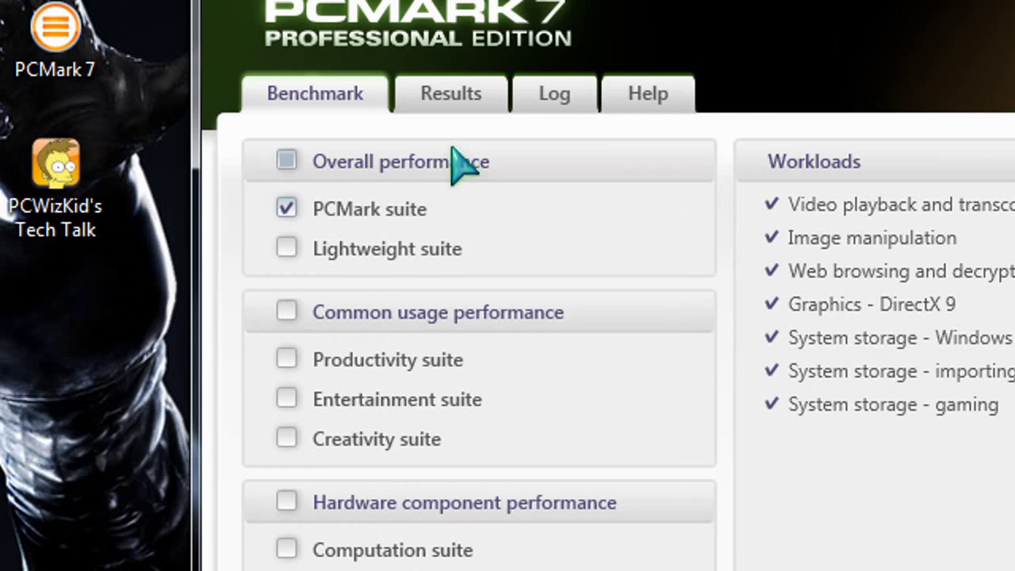
pyautogui.click(444, 99)
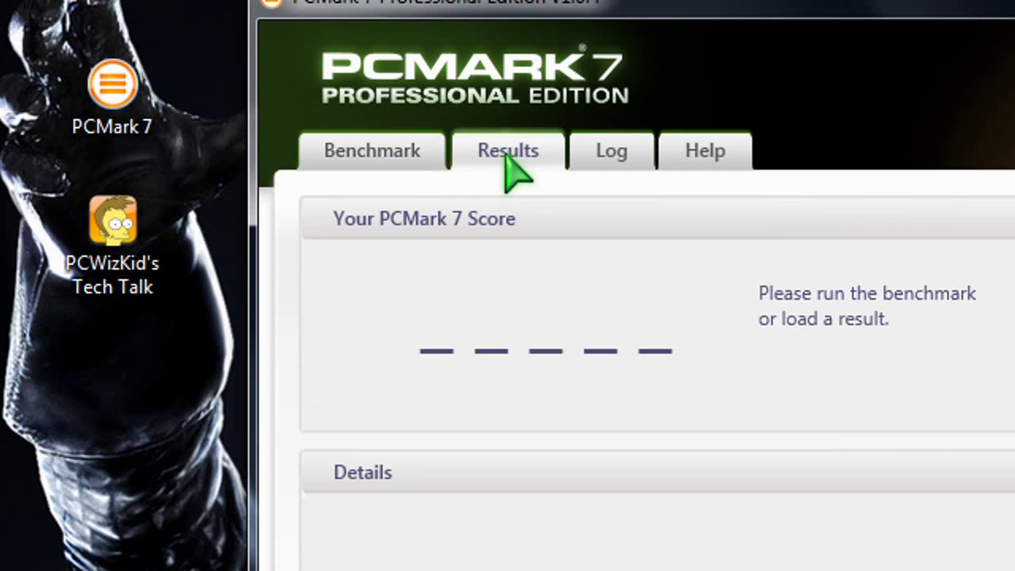
pyautogui.click(608, 156)
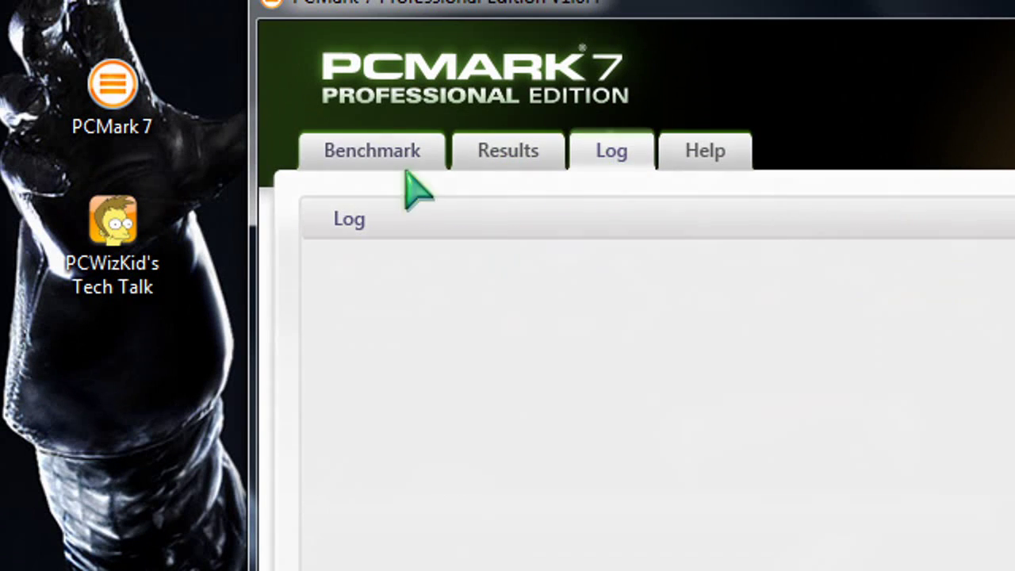
pyautogui.click(400, 158)
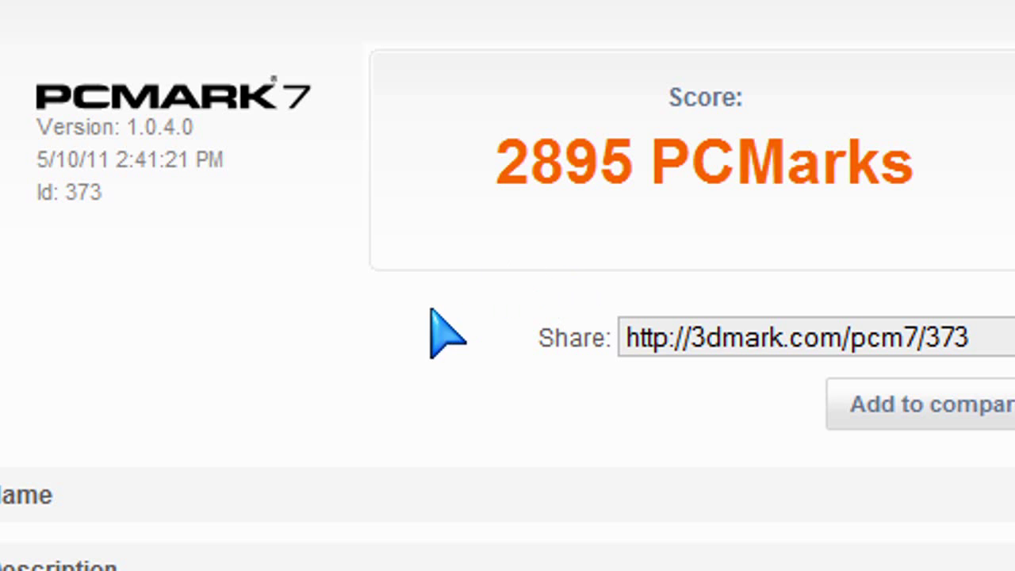
# Step: Scroll the 3DMark.com result page down to the detailed Productivity and Lightweight workload rows
pyautogui.scroll(-3, 481, 337)
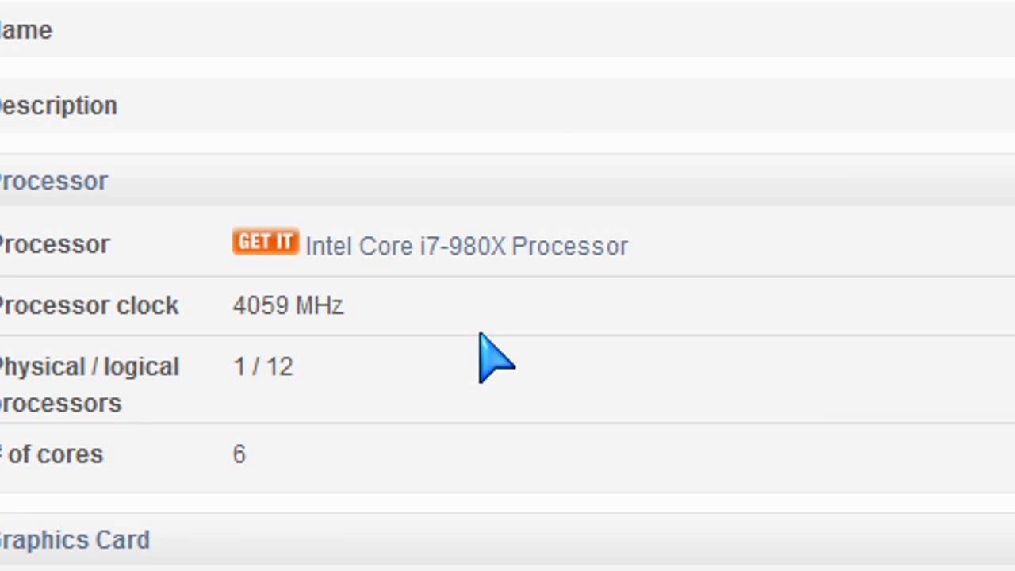
pyautogui.scroll(-3, 481, 337)
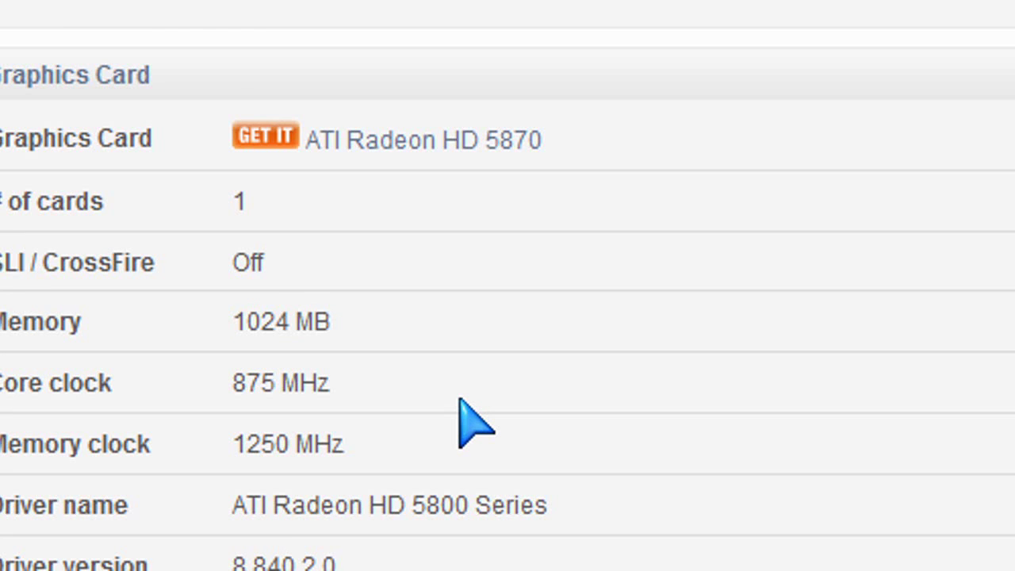
pyautogui.scroll(-5, 460, 389)
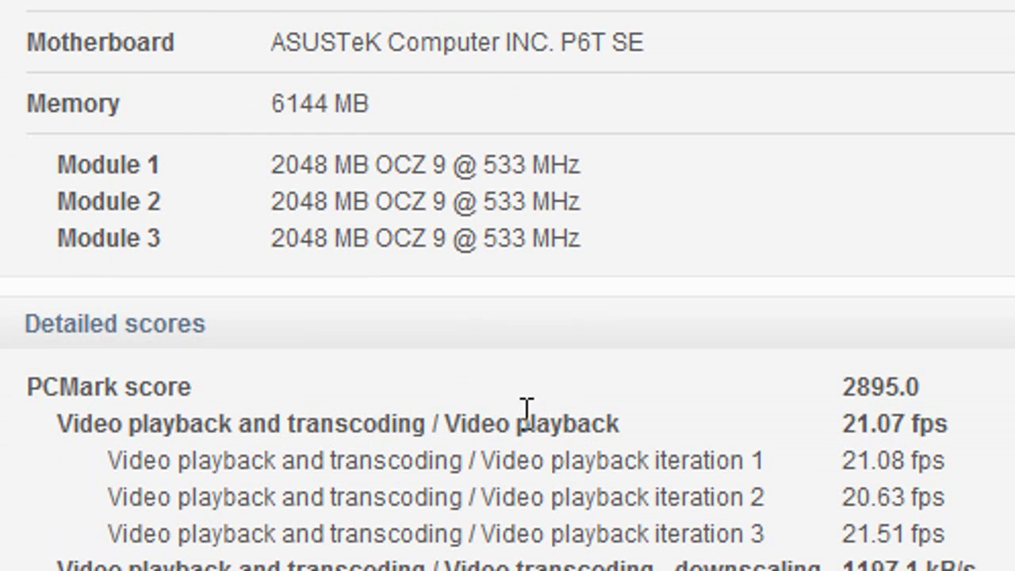
pyautogui.scroll(-2, 526, 420)
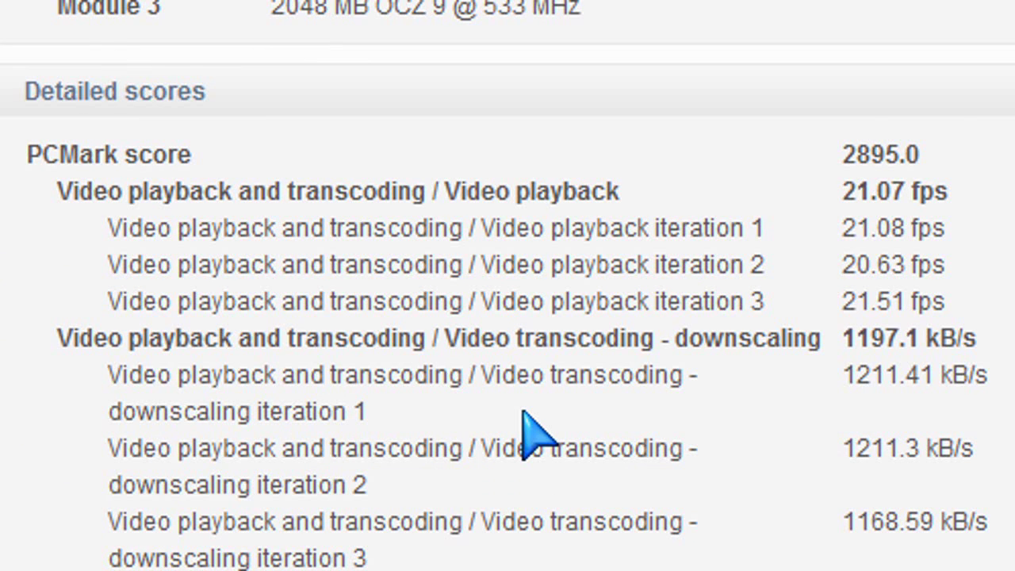
pyautogui.scroll(-4, 526, 432)
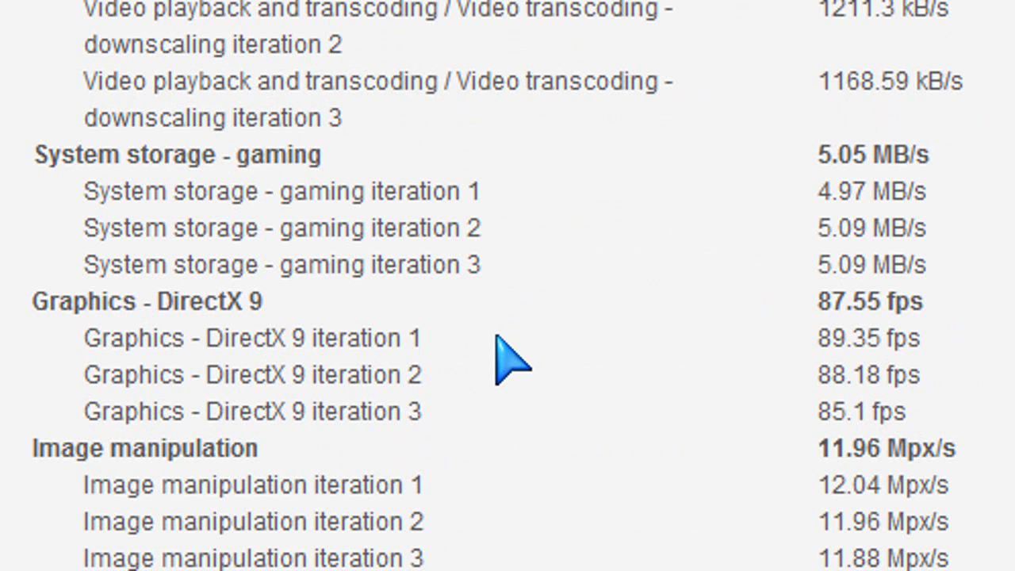
pyautogui.scroll(-3, 508, 357)
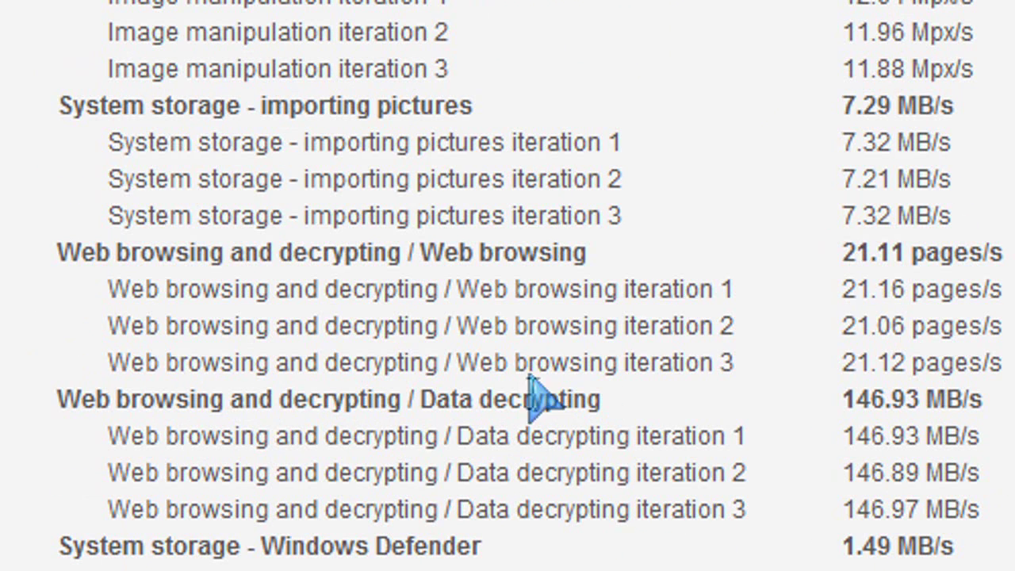
pyautogui.scroll(-3, 516, 428)
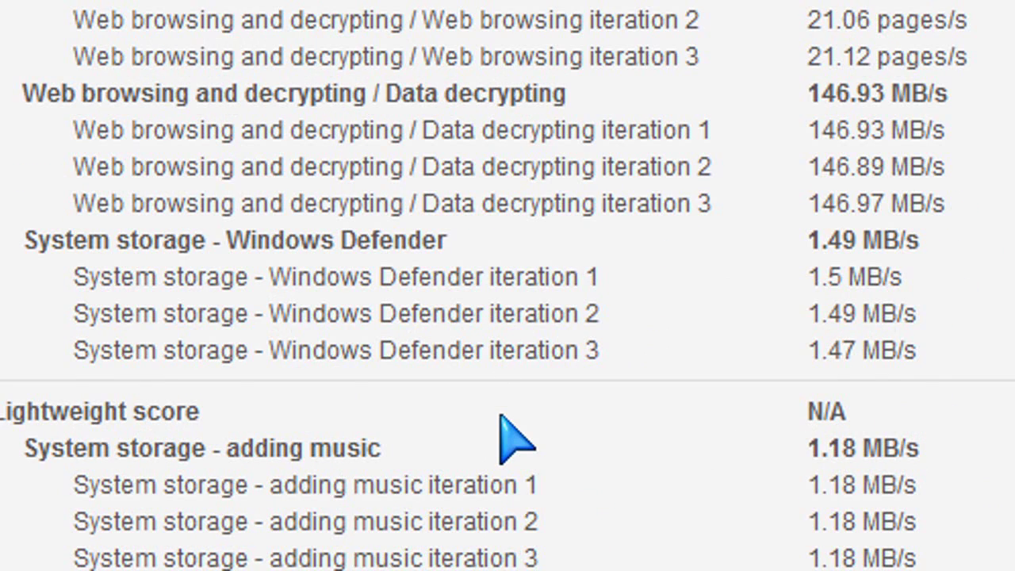
pyautogui.scroll(-3, 515, 438)
# Step: Scroll through every detailed workload result row down to the Settings section
pyautogui.scroll(-3, 515, 447)
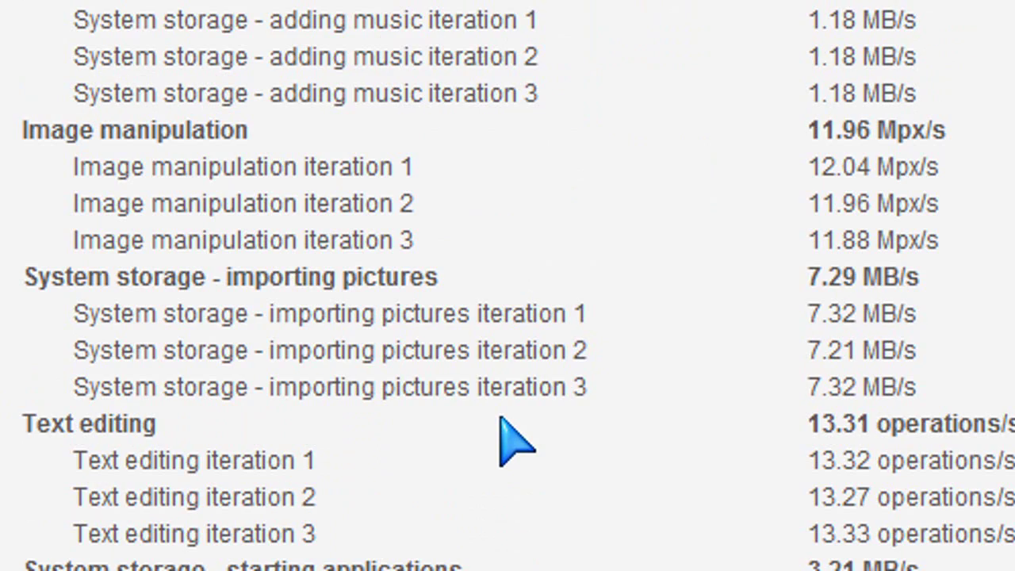
pyautogui.scroll(-3, 516, 444)
pyautogui.scroll(-3, 505, 420)
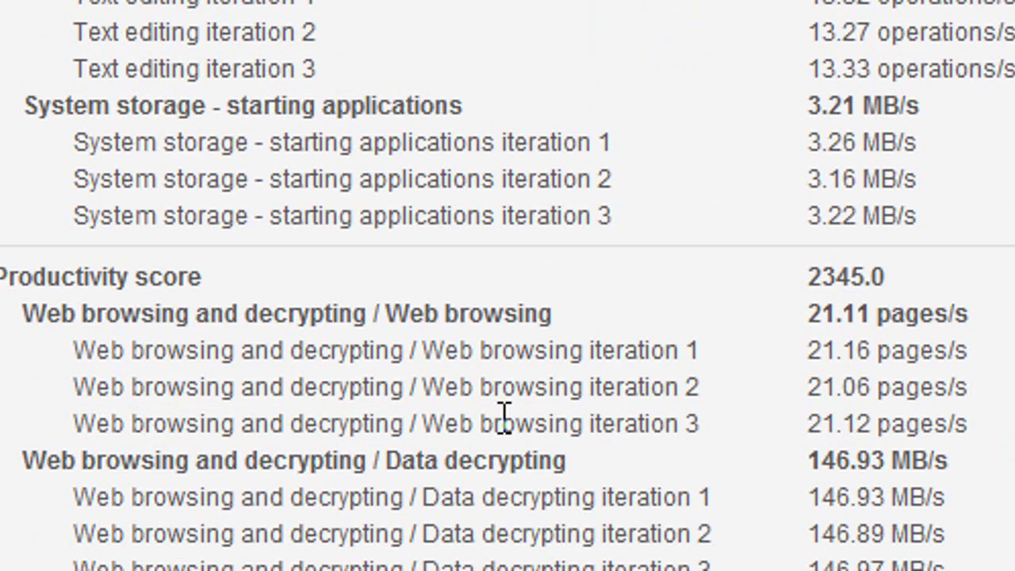
pyautogui.scroll(-3, 464, 421)
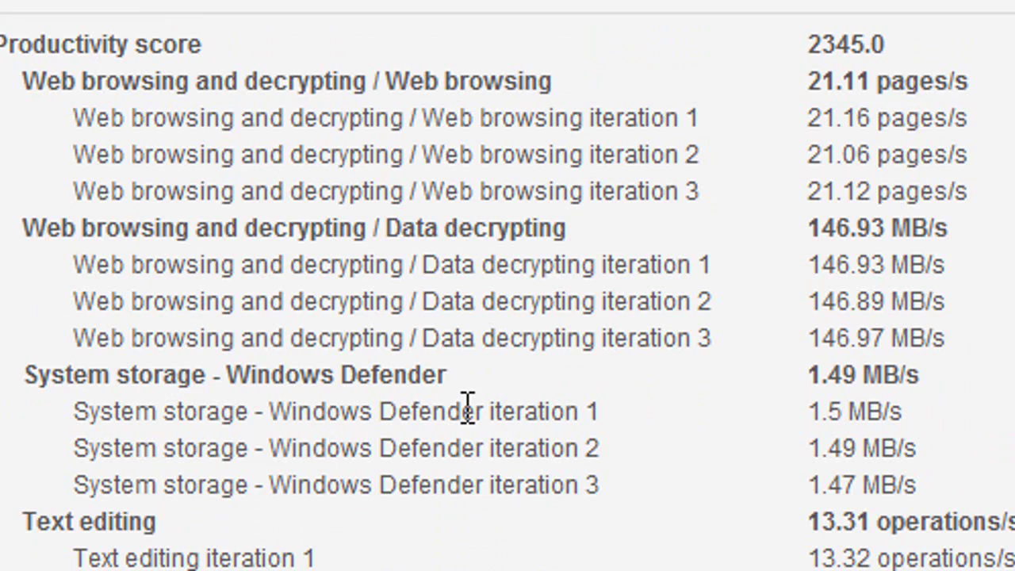
pyautogui.scroll(-3, 468, 409)
pyautogui.scroll(-3, 476, 428)
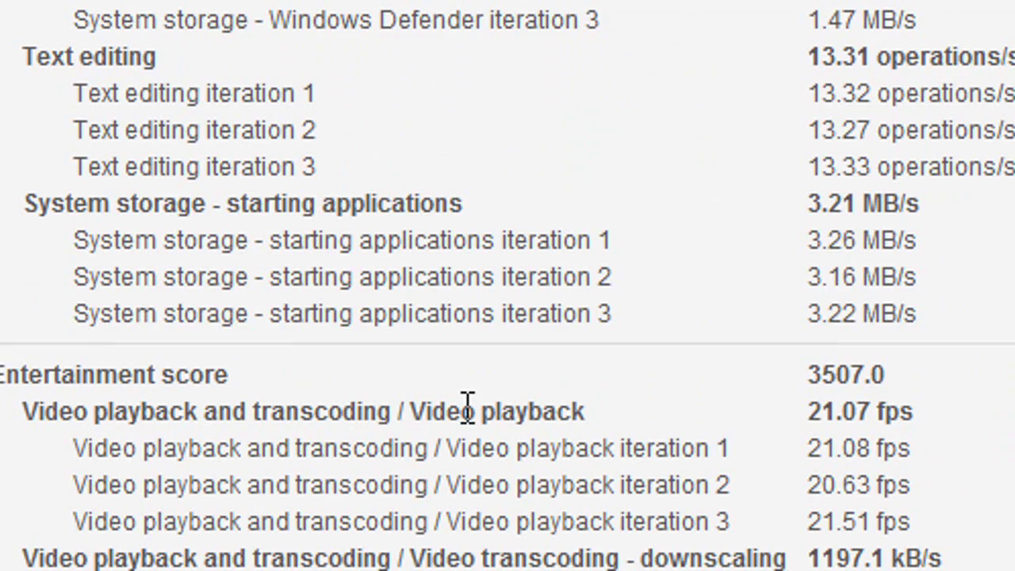
pyautogui.scroll(-3, 467, 409)
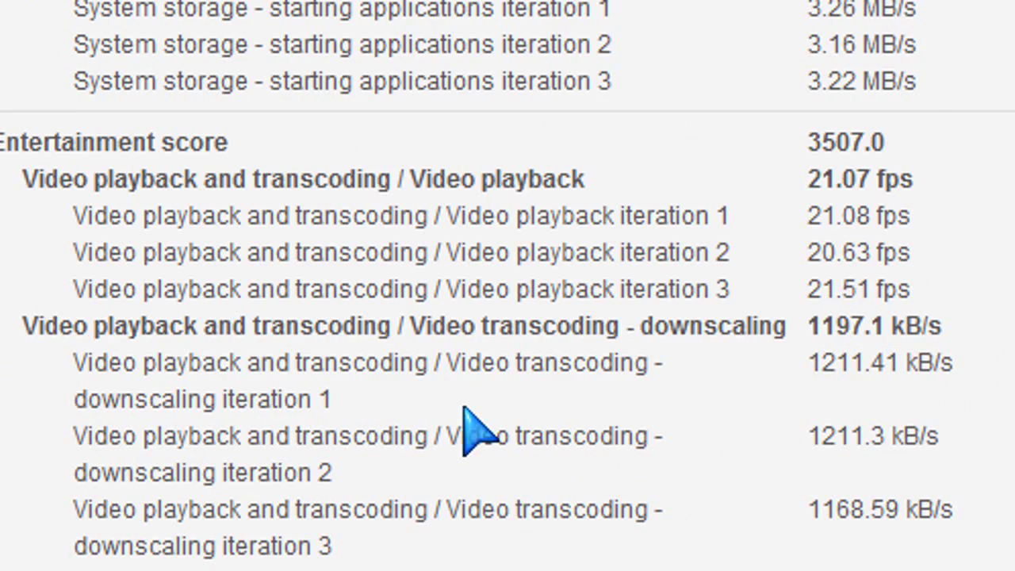
pyautogui.scroll(-3, 476, 432)
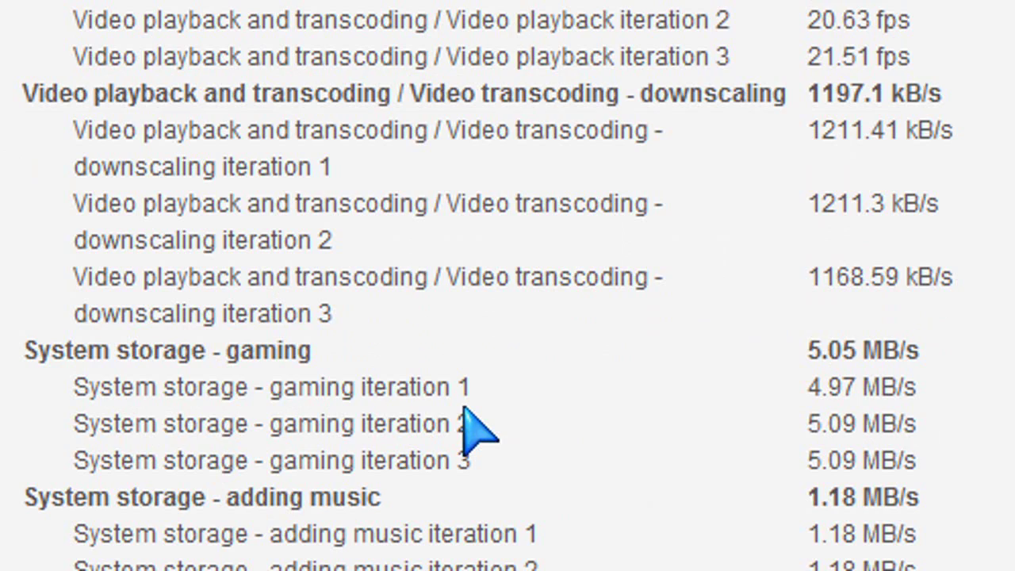
pyautogui.scroll(-3, 476, 432)
pyautogui.scroll(-3, 476, 432)
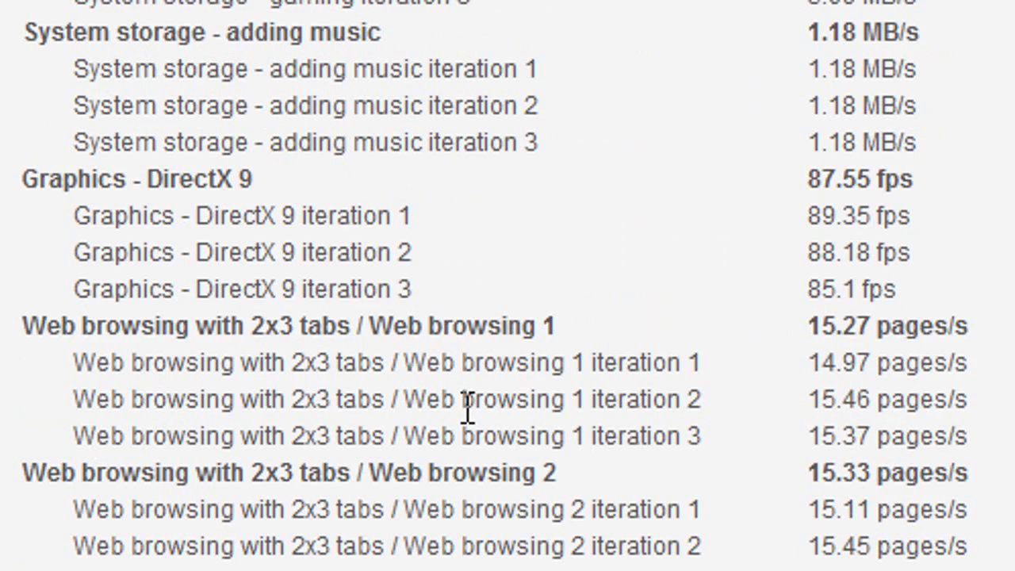
pyautogui.scroll(-3, 468, 409)
pyautogui.scroll(-3, 468, 408)
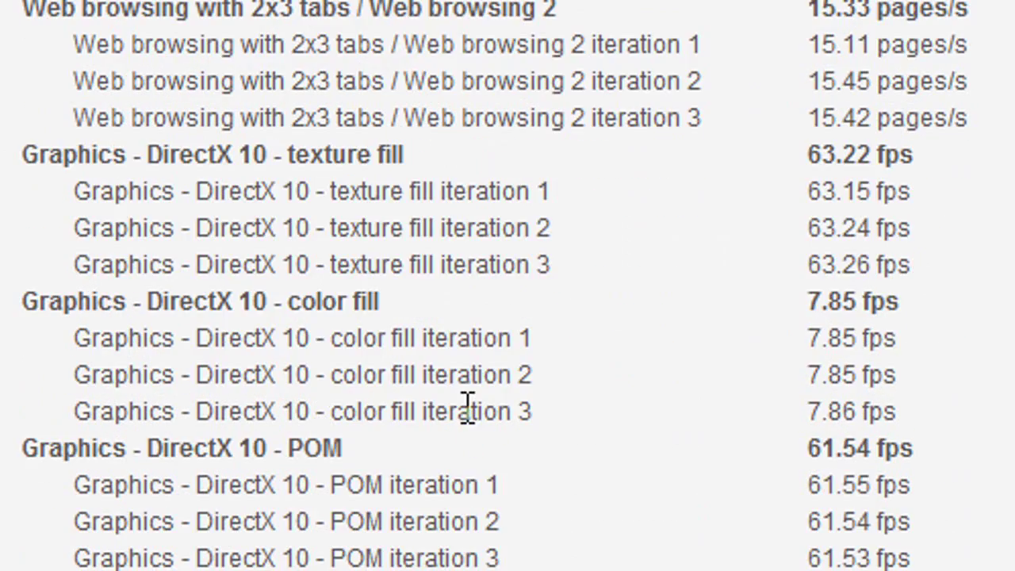
pyautogui.scroll(-3, 468, 409)
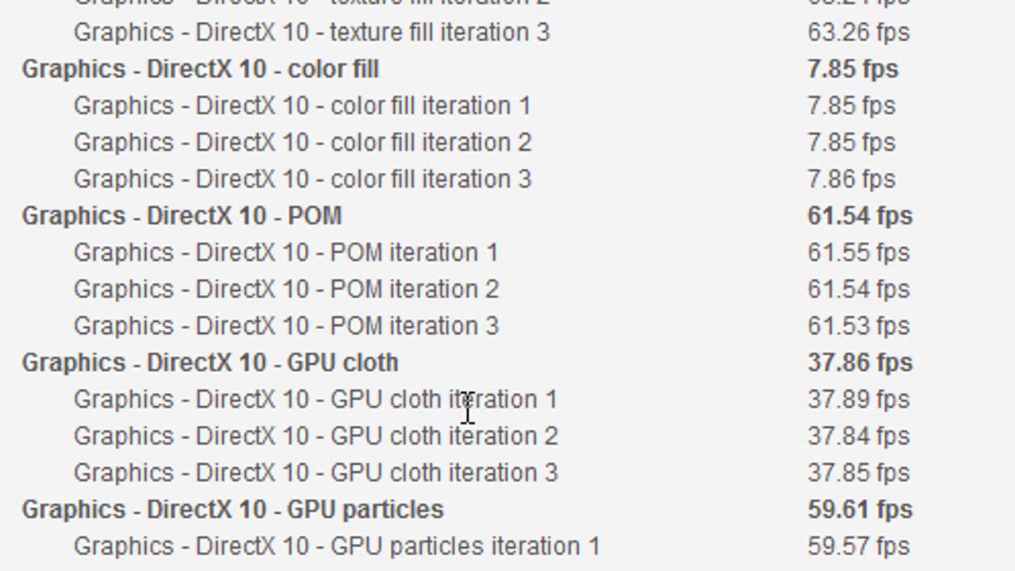
pyautogui.scroll(-3, 468, 408)
pyautogui.scroll(-3, 468, 409)
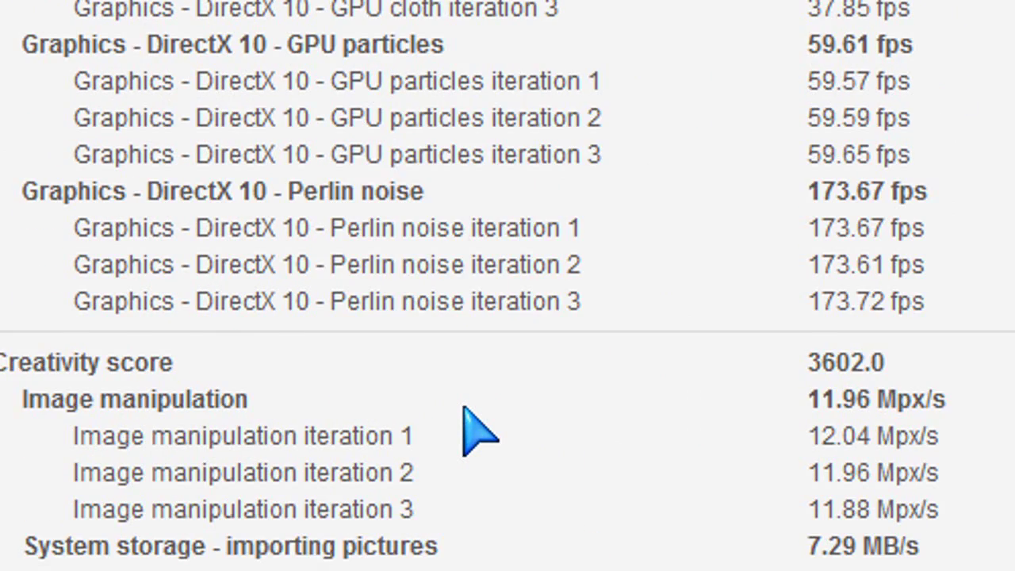
pyautogui.scroll(-3, 468, 409)
pyautogui.scroll(-3, 468, 409)
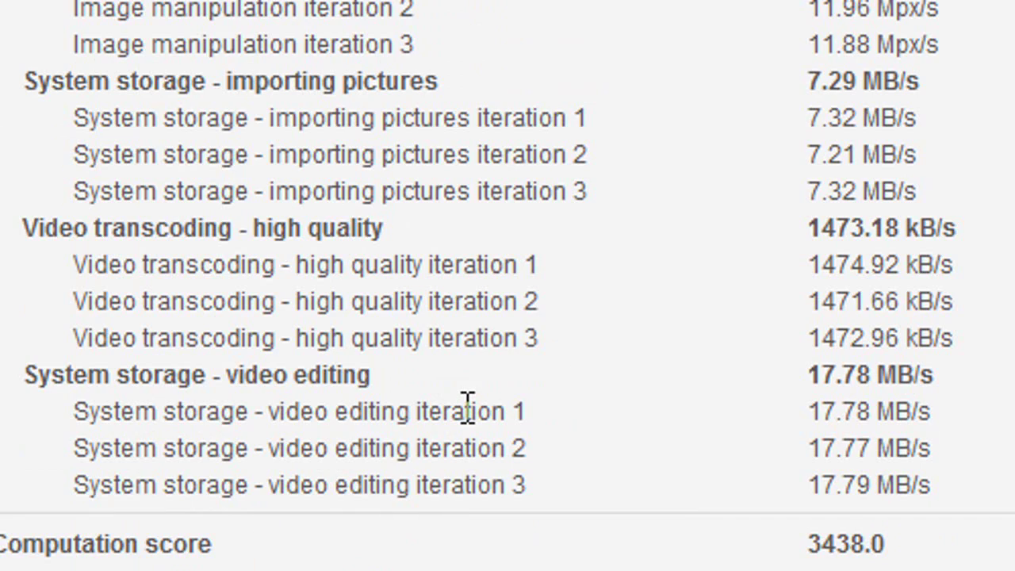
pyautogui.scroll(-3, 468, 409)
pyautogui.scroll(-3, 466, 410)
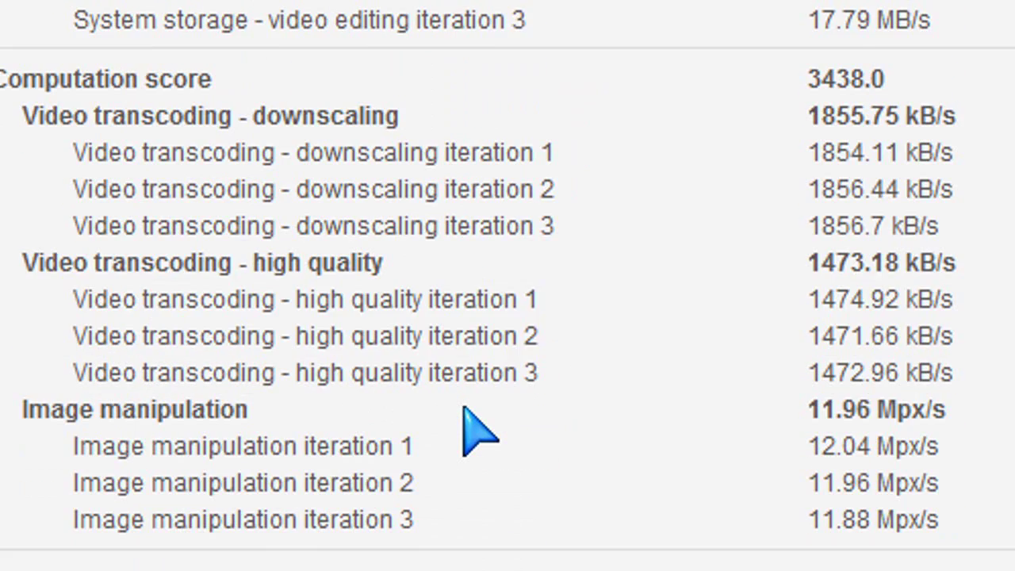
pyautogui.scroll(-3, 467, 410)
pyautogui.scroll(-3, 467, 410)
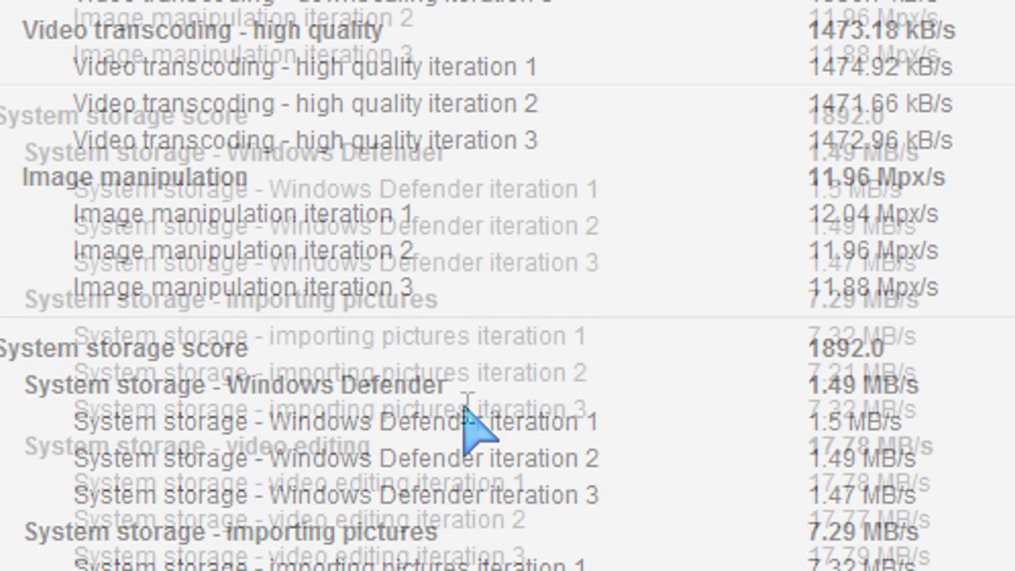
pyautogui.scroll(-3, 468, 410)
pyautogui.scroll(-3, 468, 410)
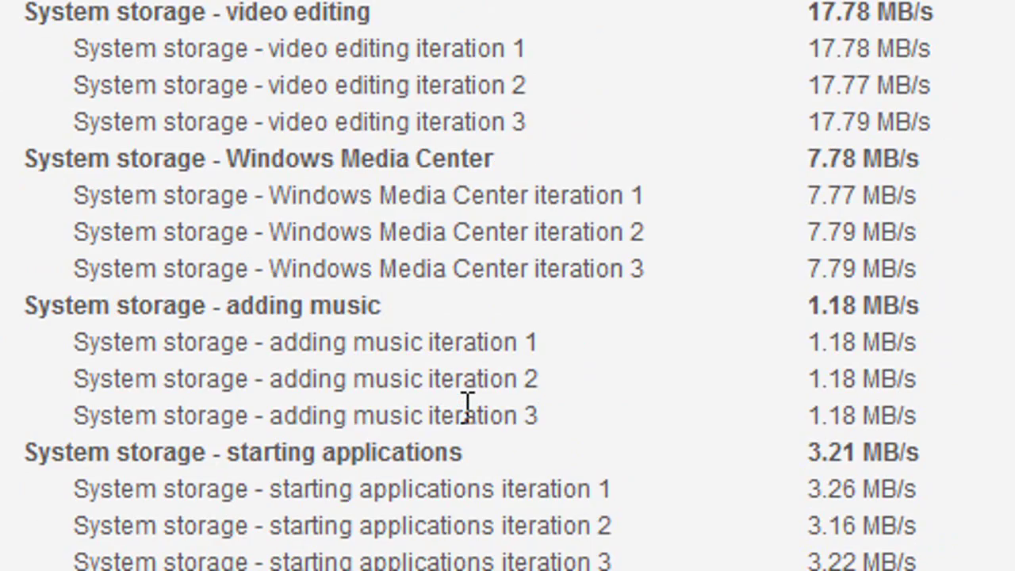
pyautogui.scroll(-5, 476, 408)
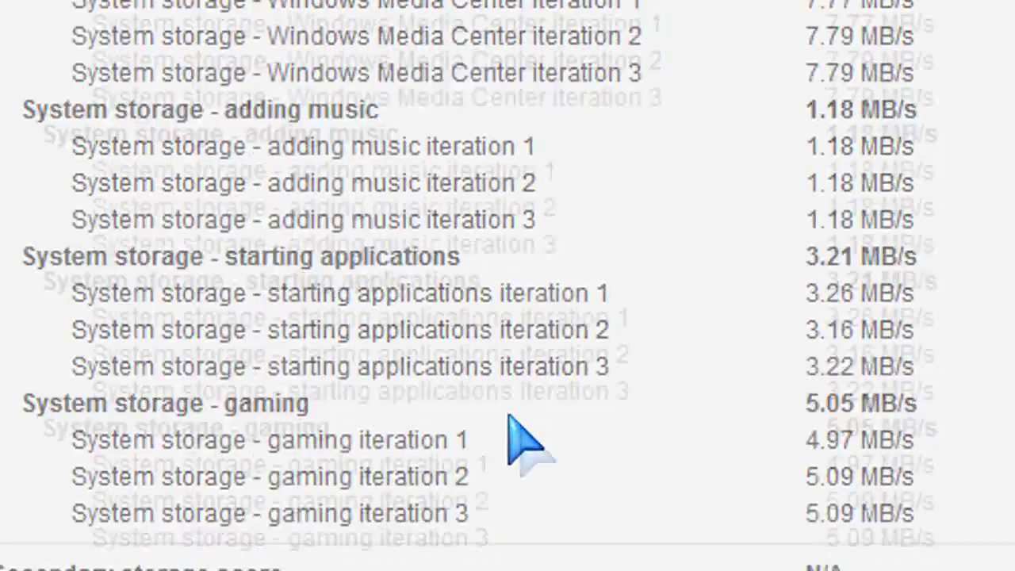
pyautogui.scroll(-2, 508, 427)
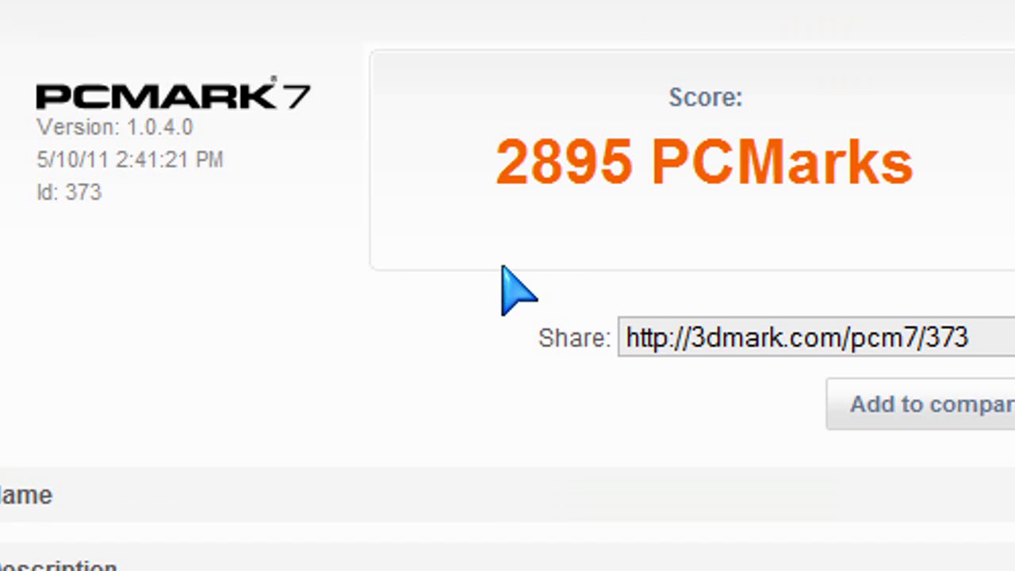
# Step: Scroll to the Processor details: Intel Core i7-980X at 4059 MHz with 6 cores
pyautogui.scroll(-5, 480, 334)
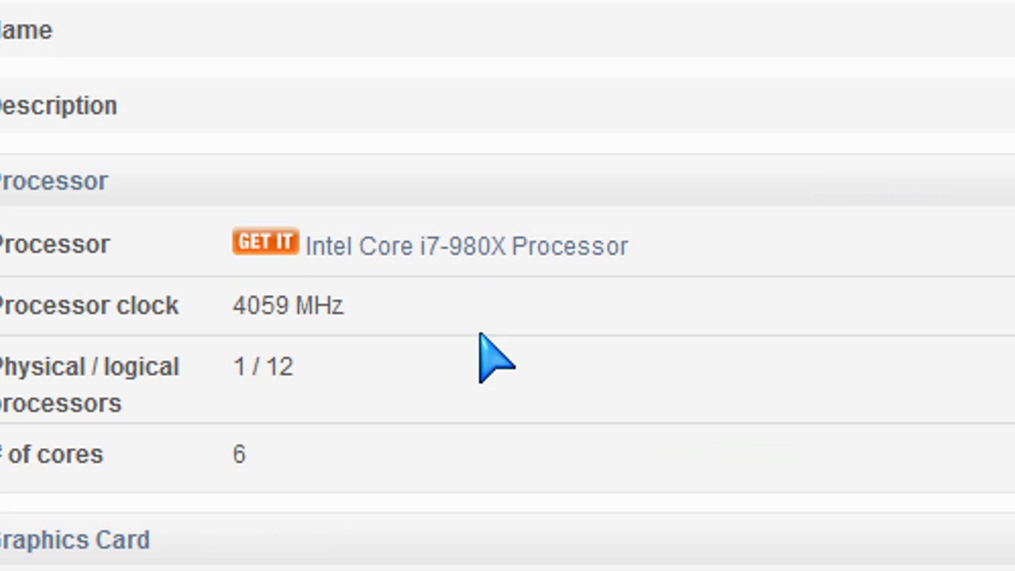